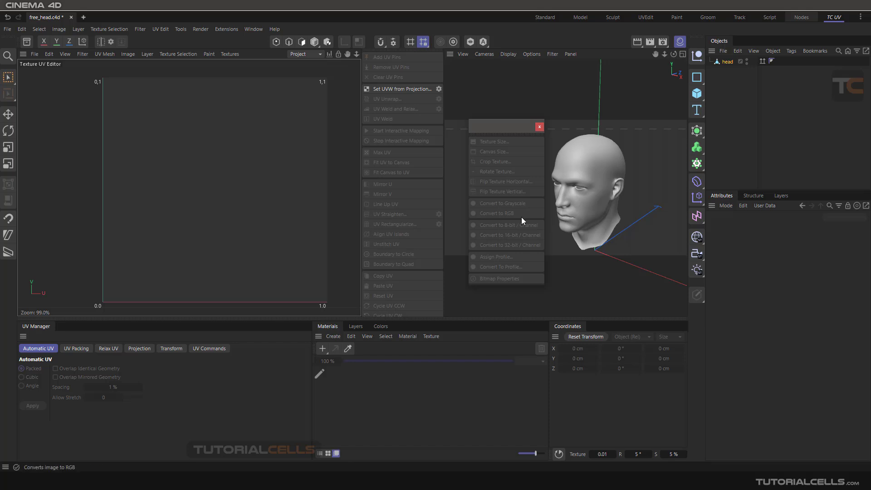
Set the head's UVW coordinates from projection, and unwrap its polygons with Automatic UV in Packed mode.
left_click(722, 63)
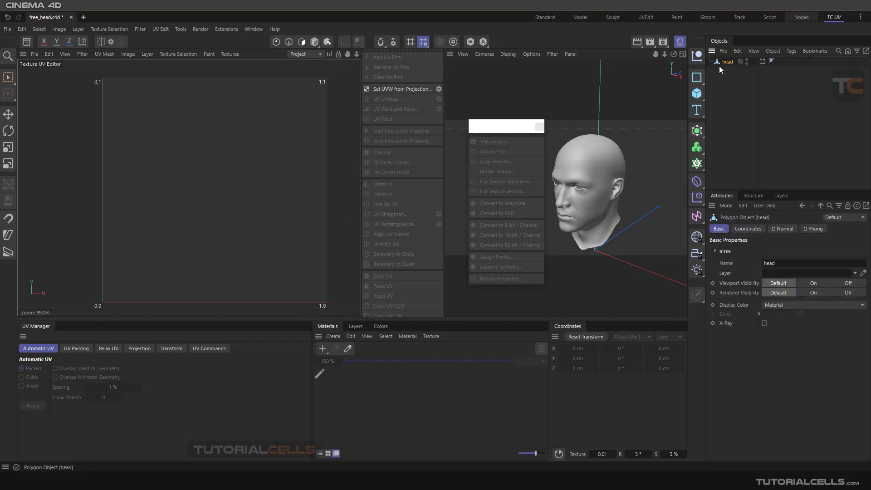
left_click(405, 89)
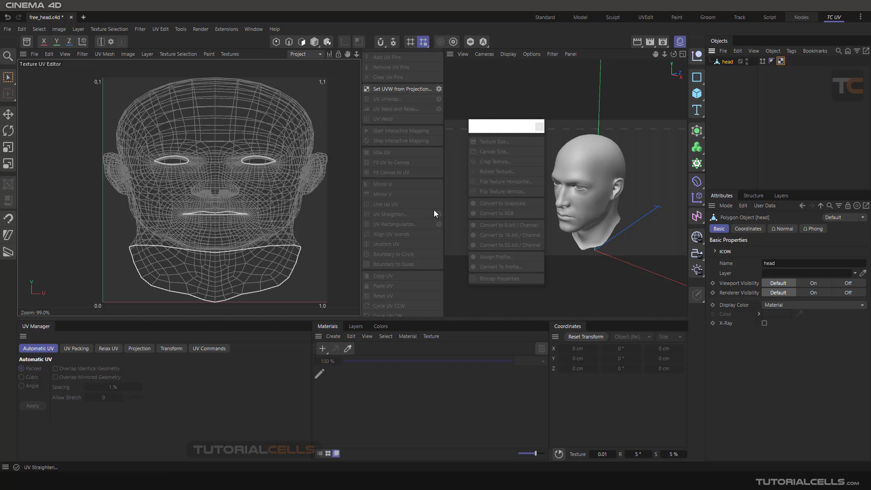
left_click(303, 42)
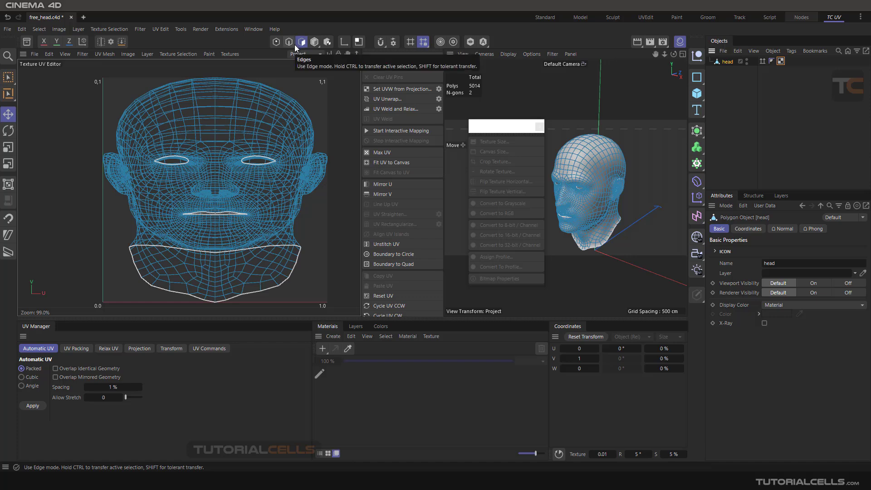
left_click(36, 409)
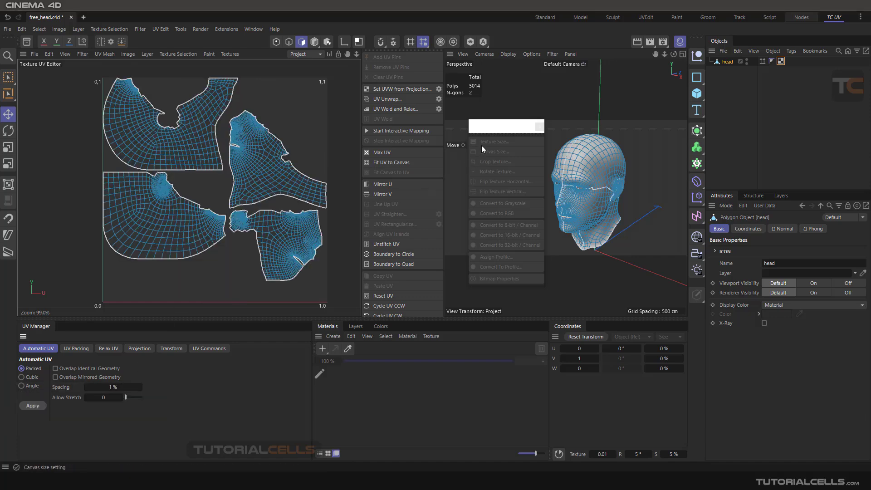
left_click_drag(495, 132, 483, 133)
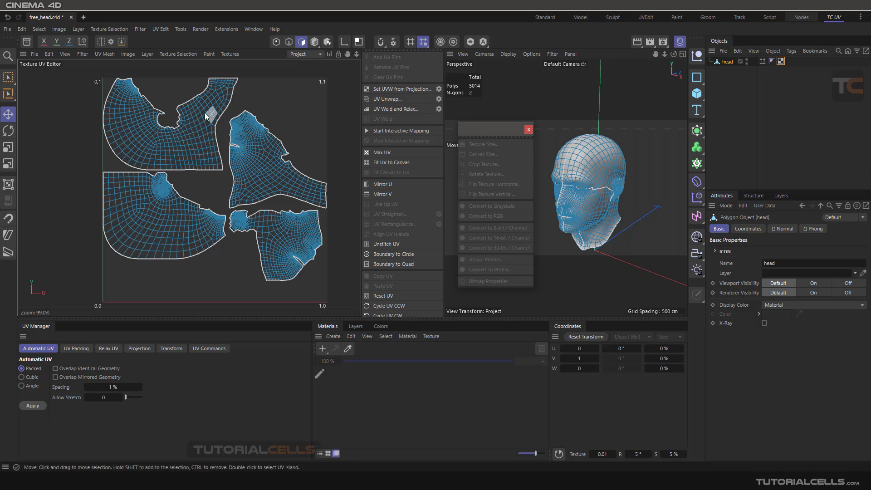
Preview the UV Map checker texture behind the head's UVs, and restore the Empty Canvas background.
left_click(232, 54)
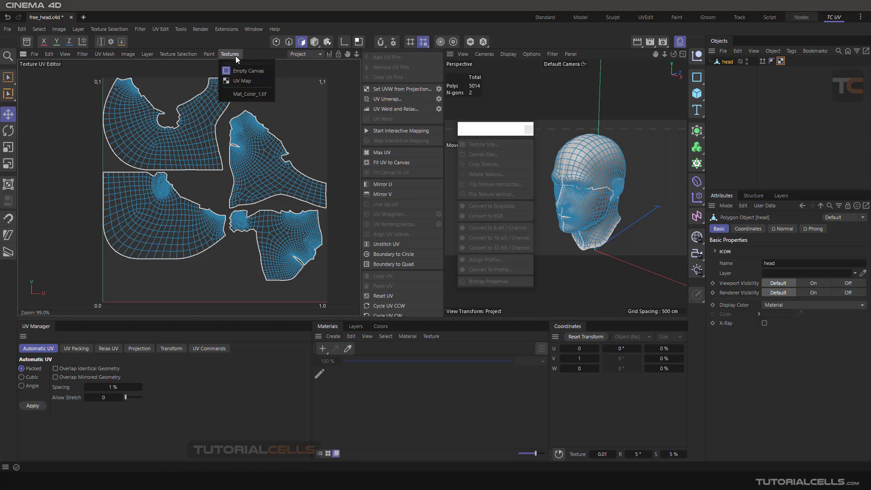
left_click(247, 81)
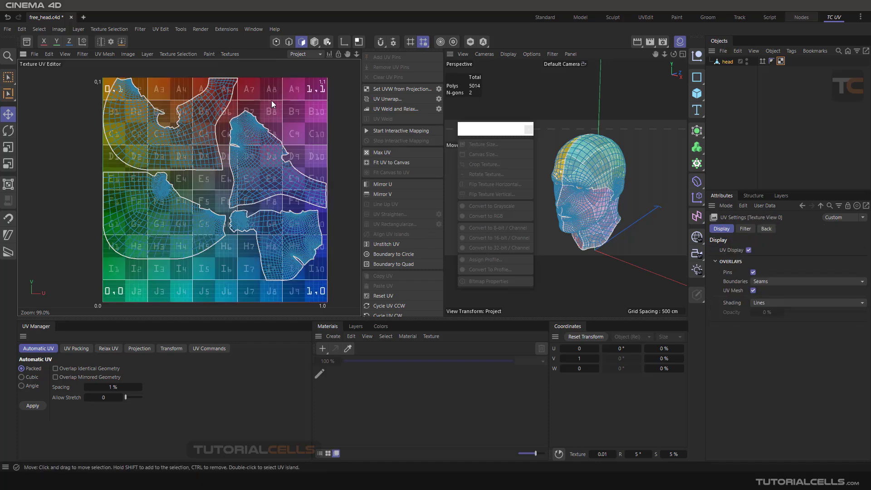
left_click(234, 55)
left_click(235, 72)
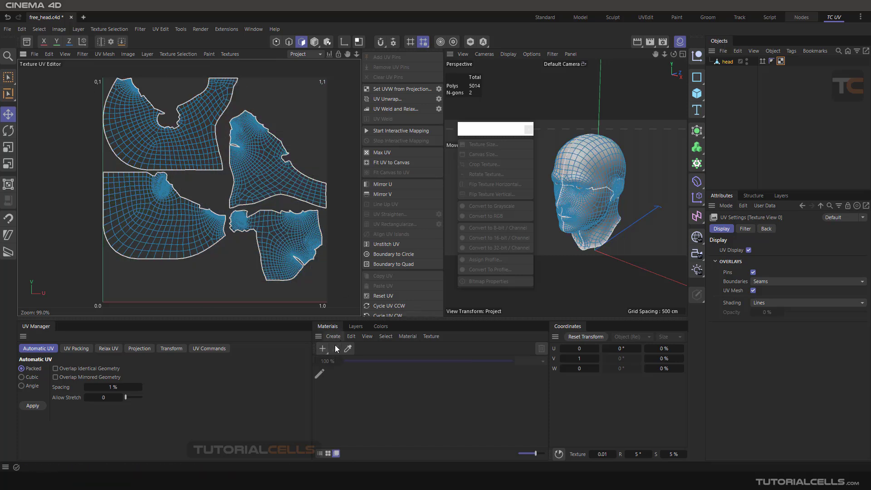
Create a new standard material and assign it to the head object.
left_click(322, 350)
left_click(341, 389)
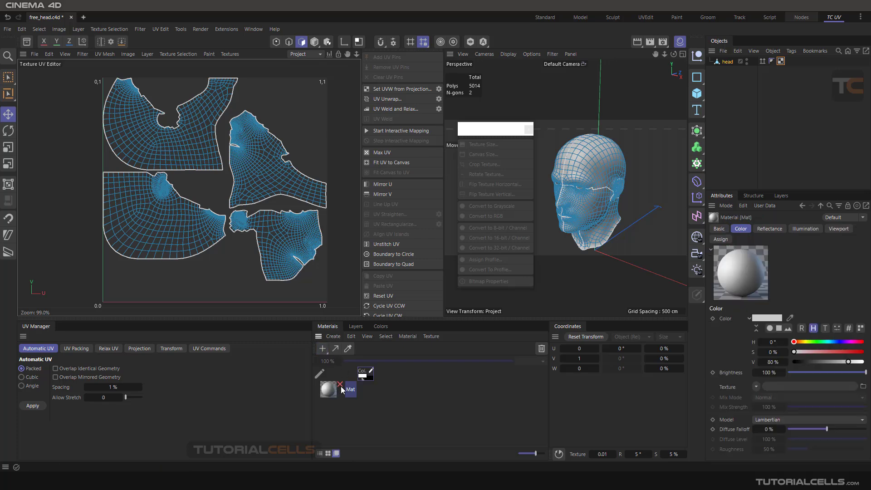
left_click_drag(331, 390, 728, 62)
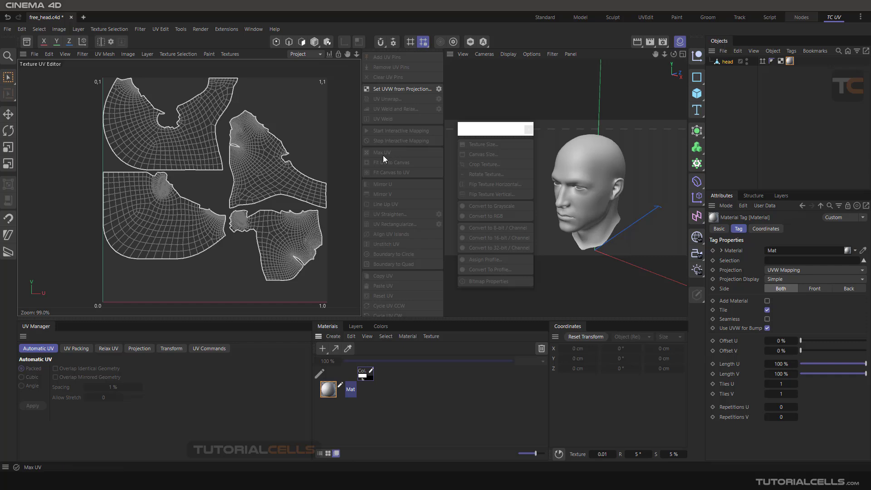
double_click(328, 389)
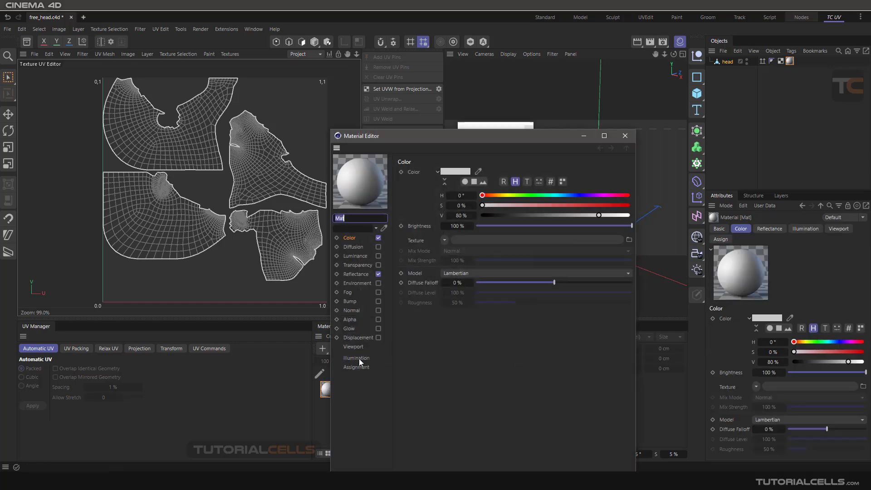
left_click_drag(455, 138, 369, 98)
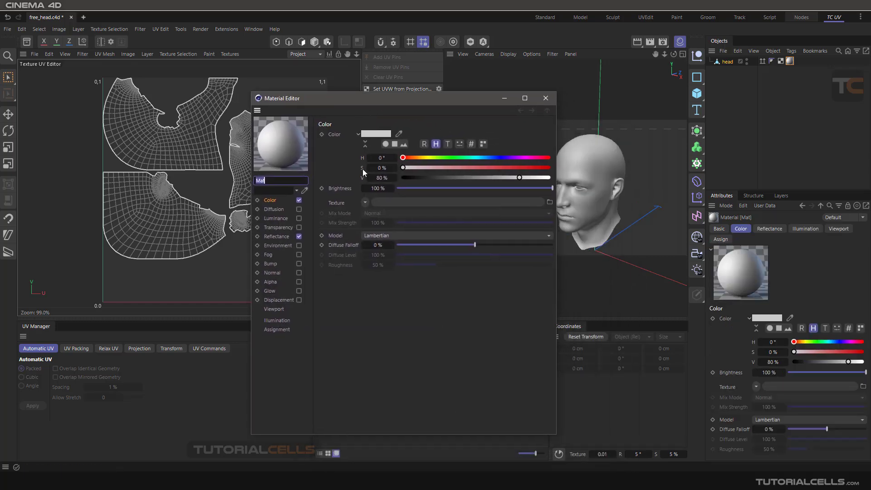
left_click(365, 202)
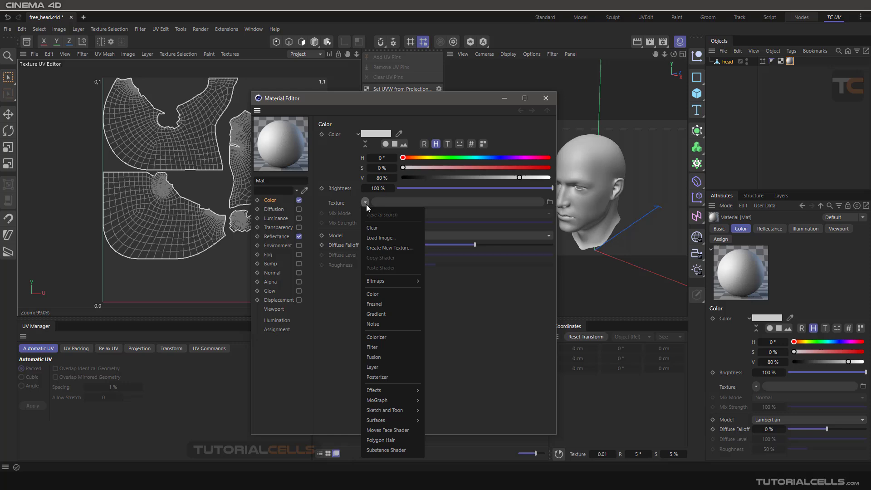
left_click(380, 238)
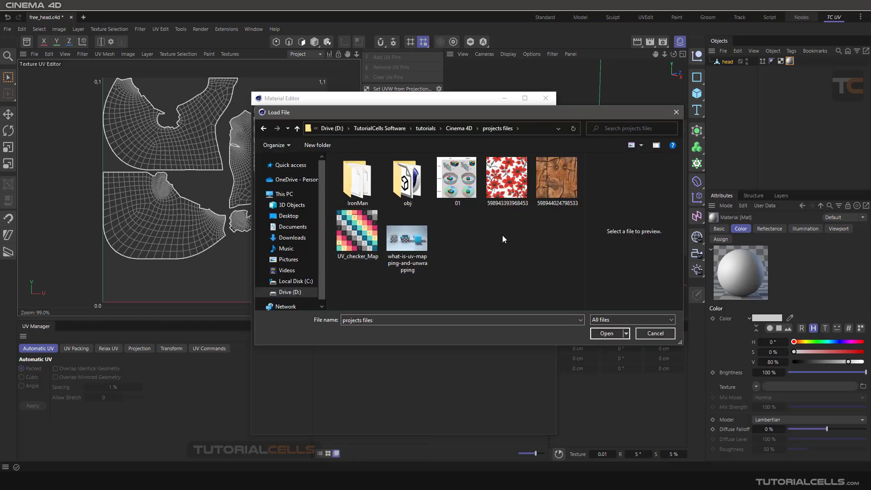
double_click(547, 179)
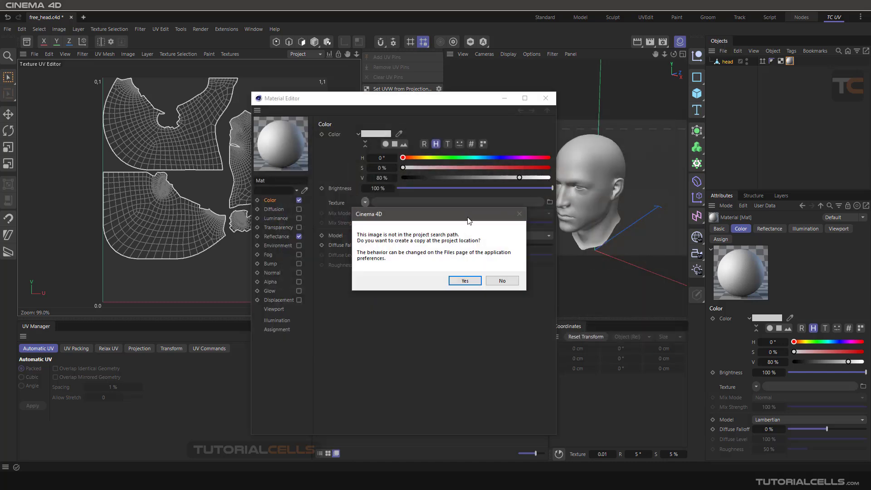
left_click(500, 280)
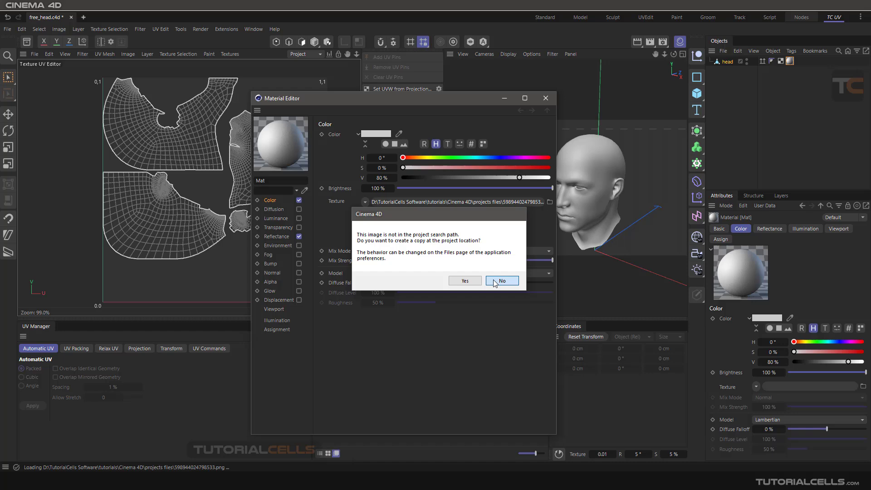
left_click(545, 98)
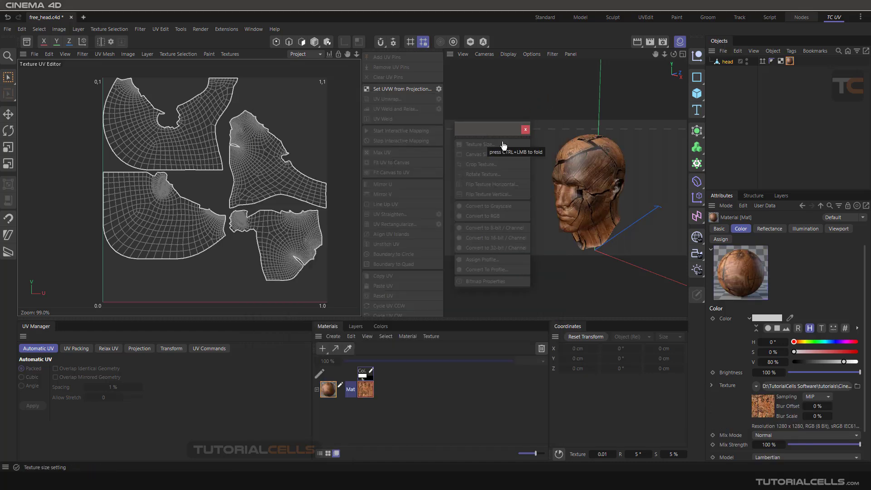
left_click_drag(581, 164, 524, 163, "alt")
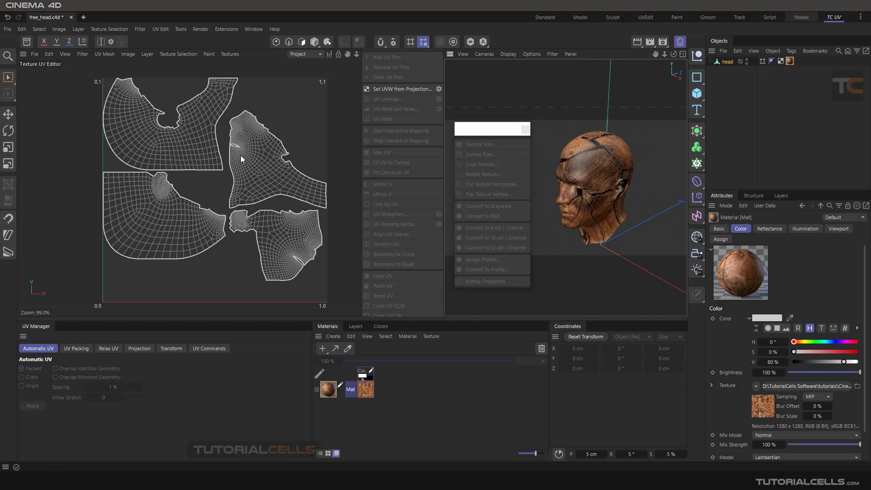
Display the 598944024798533.png wood texture behind the UV islands in the Texture UV Editor.
left_click(228, 55)
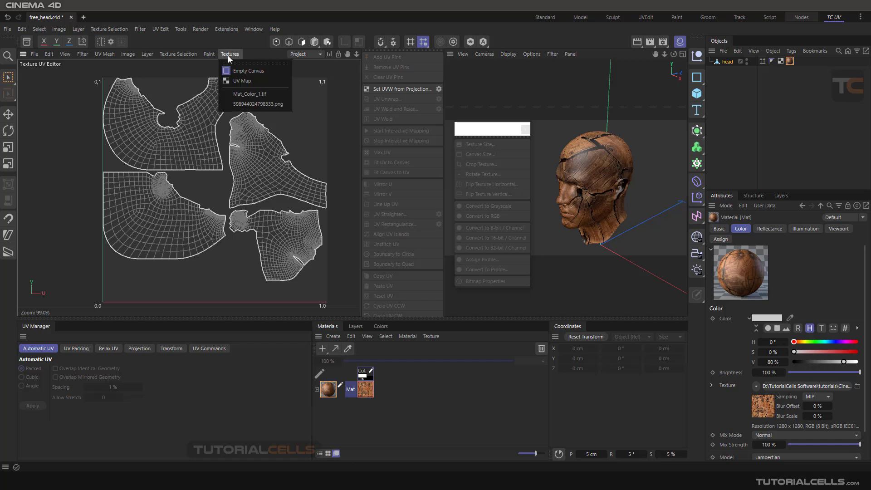
left_click(262, 107)
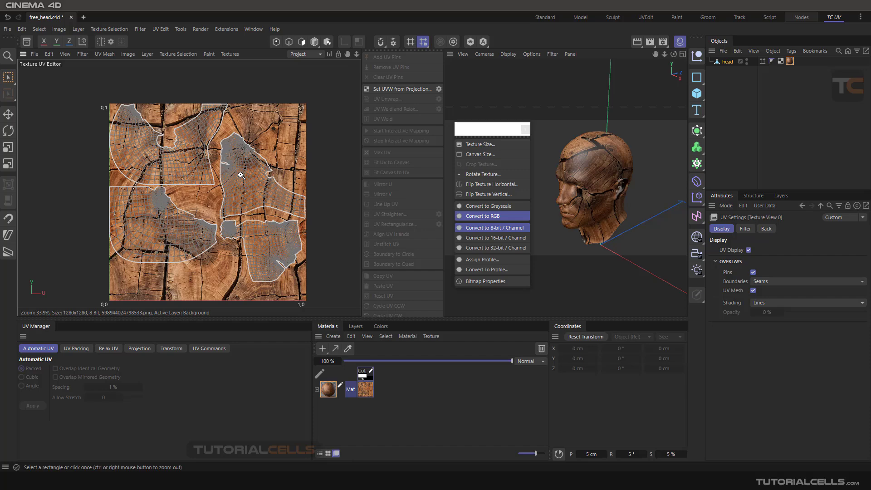
left_click_drag(485, 132, 489, 133)
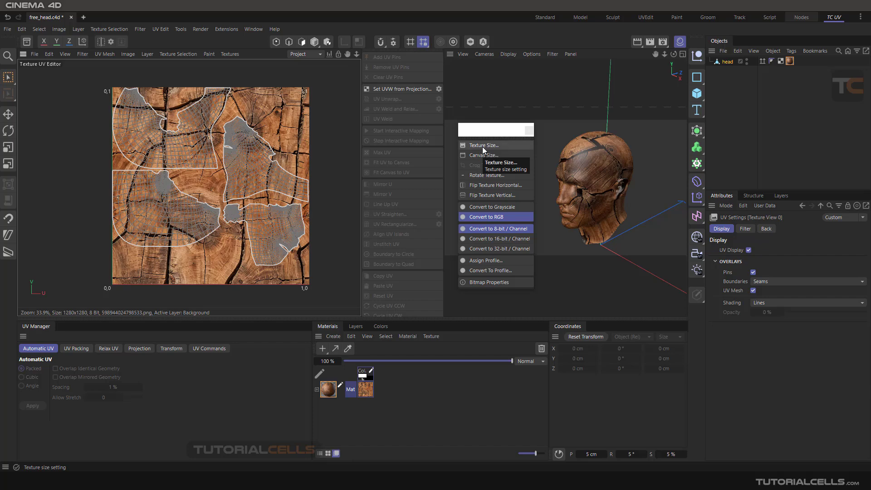
Examine the Scale Texture size and interpolation options for the wood texture, and cancel without resizing.
left_click(483, 146)
left_click_drag(472, 80, 452, 114)
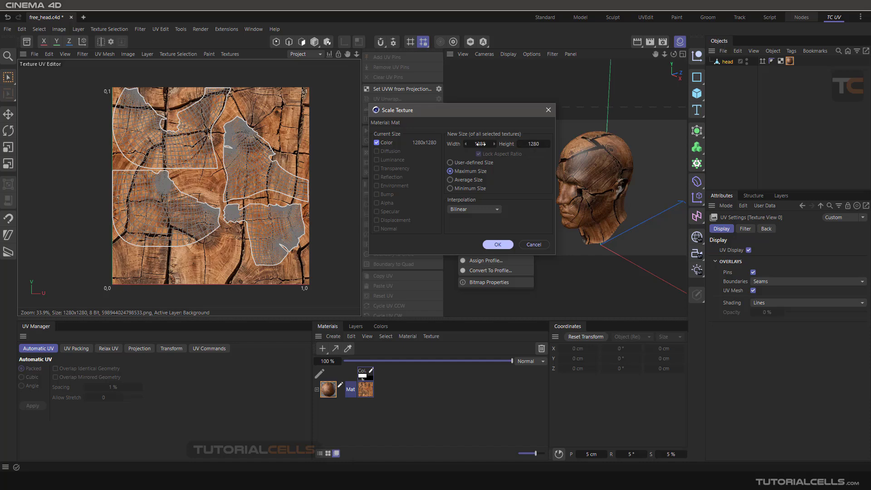
left_click(525, 245)
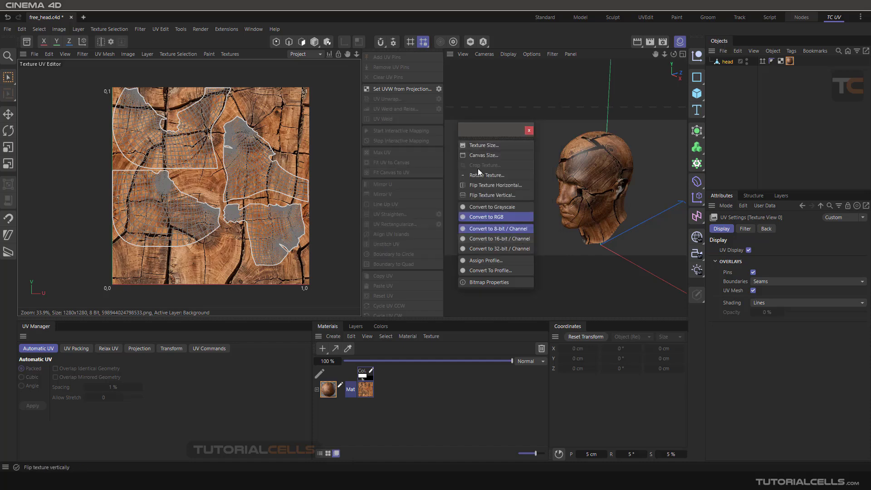
Try adding symmetric borders around the wood texture with Canvas Size, and undo the canvas change.
left_click(474, 156)
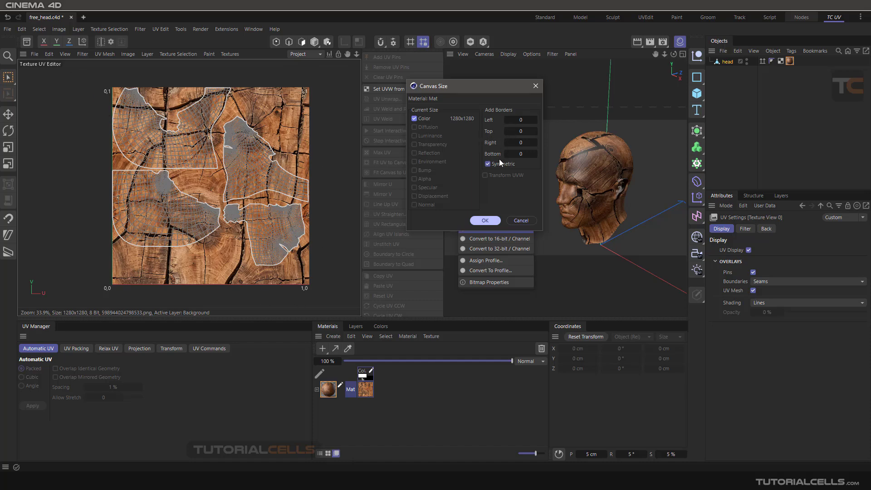
left_click(484, 220)
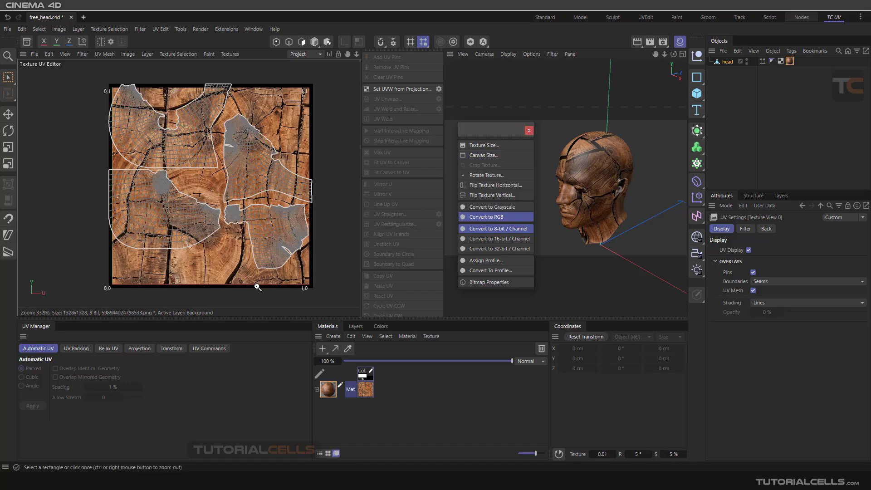
key("ctrl+z")
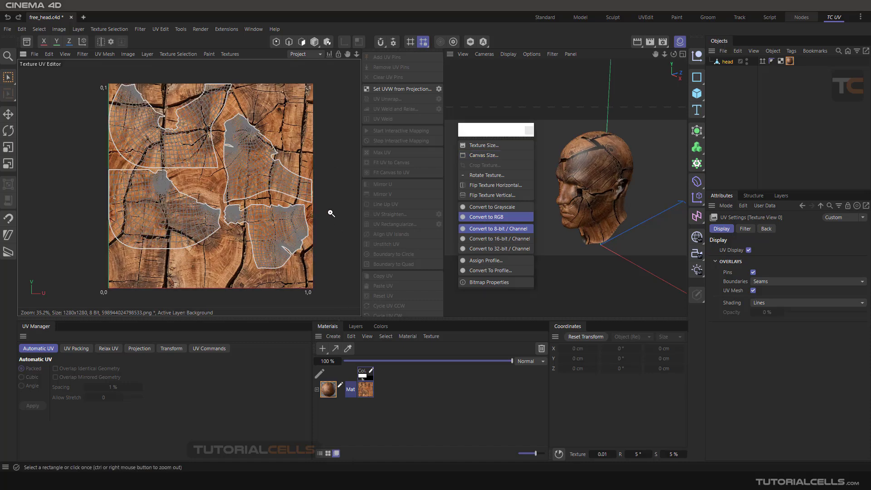
Rotate the material's Color texture 90° clockwise with Bilinear interpolation.
left_click(473, 176)
left_click(487, 138)
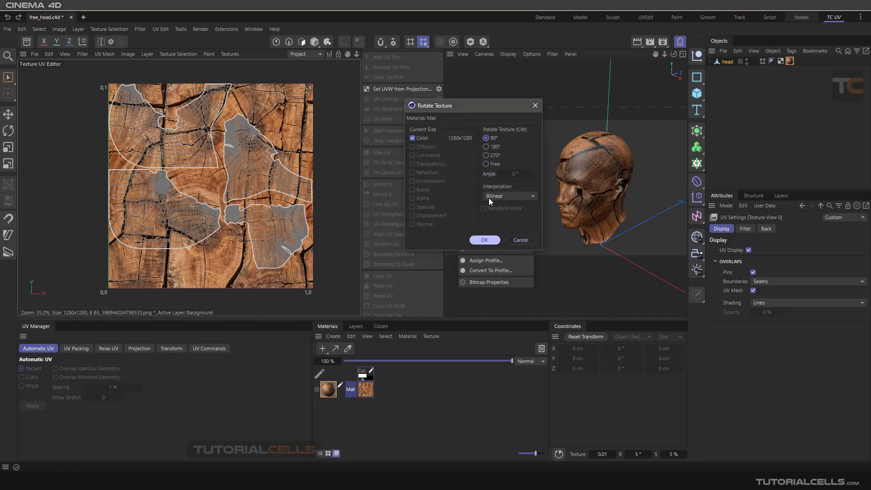
left_click(483, 236)
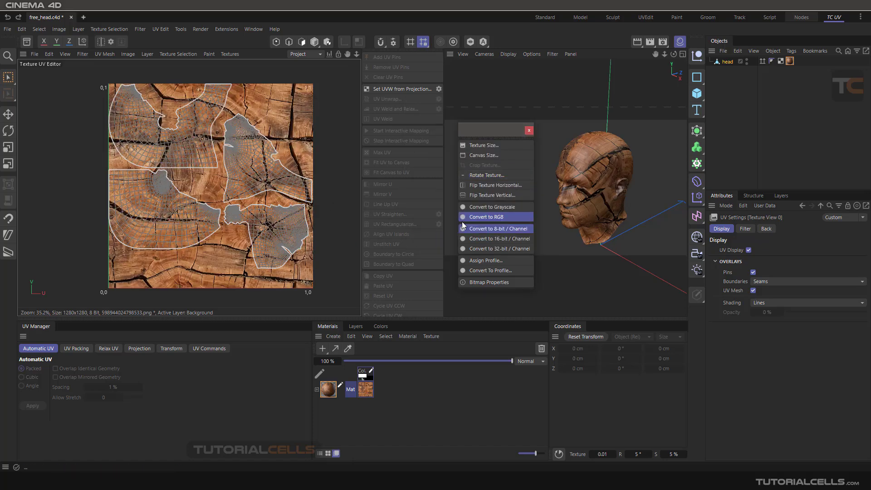
Flip the material's Color texture horizontally and vertically.
left_click(487, 191)
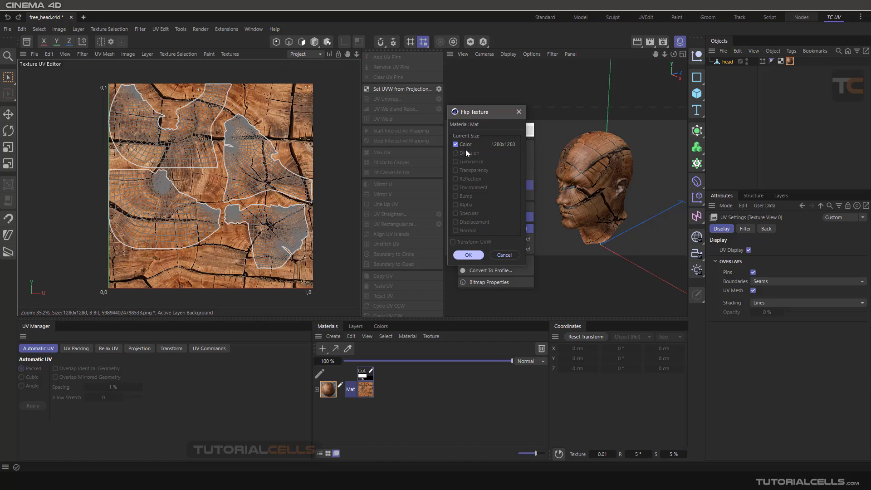
left_click(458, 257)
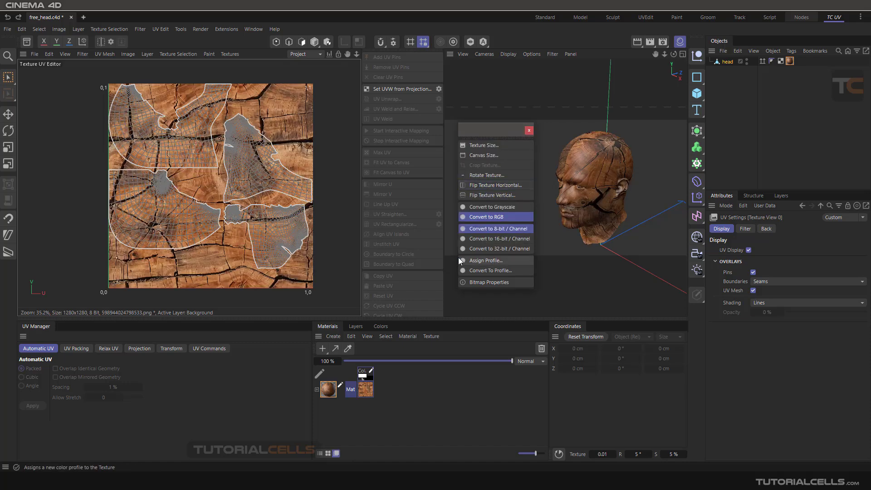
left_click(496, 197)
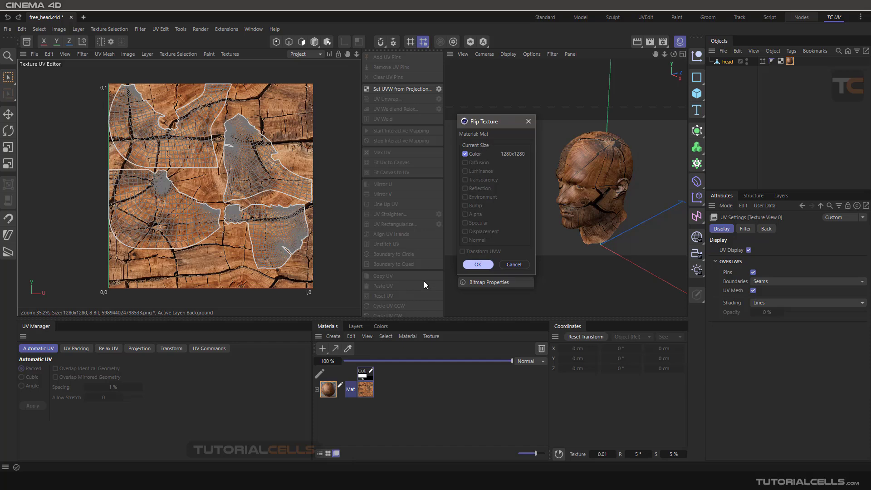
left_click(480, 268)
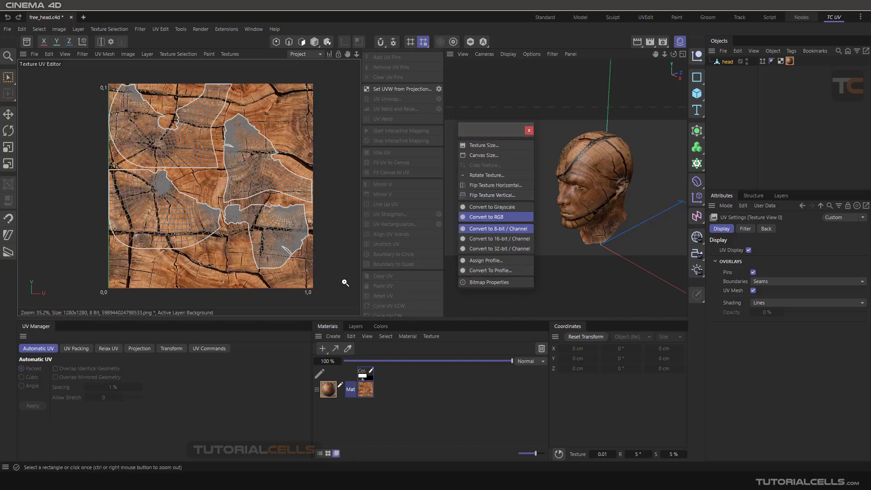
Examine the wood material's Color and Reflectance channels in the Material Editor, and close it.
double_click(363, 392)
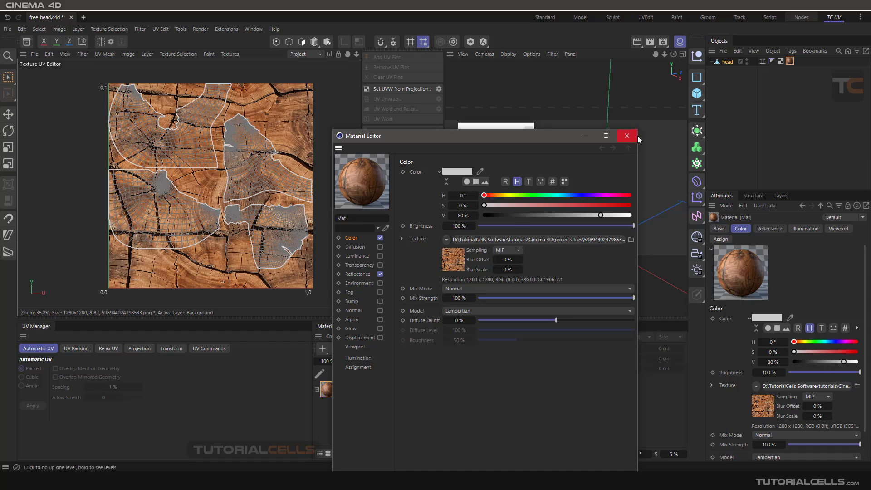
left_click(358, 274)
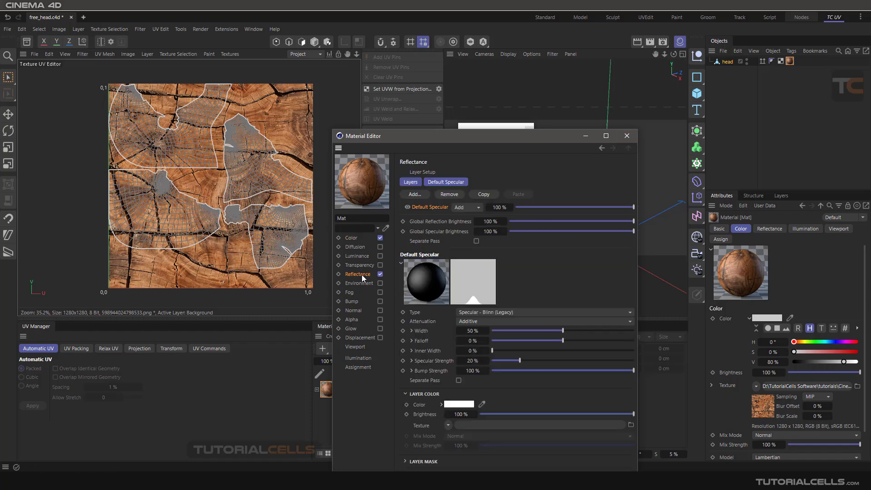
left_click(626, 136)
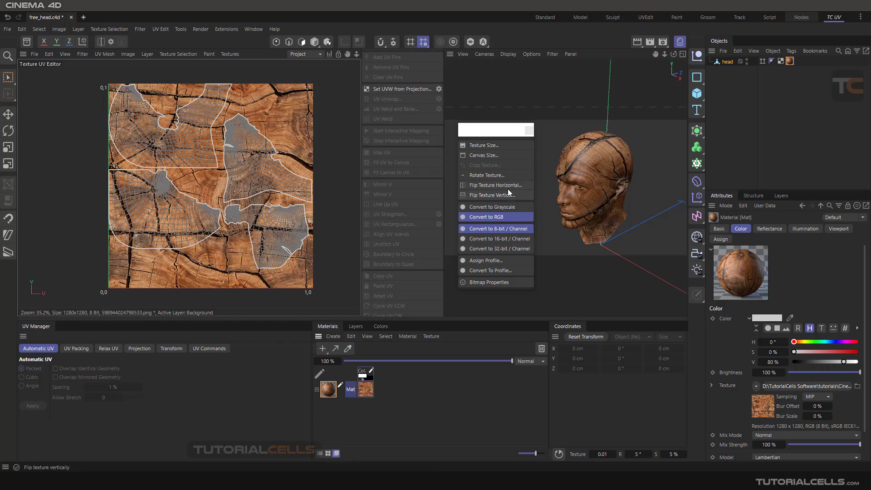
Try converting the wood texture to grayscale and back to RGB, and undo the conversions.
left_click(498, 206)
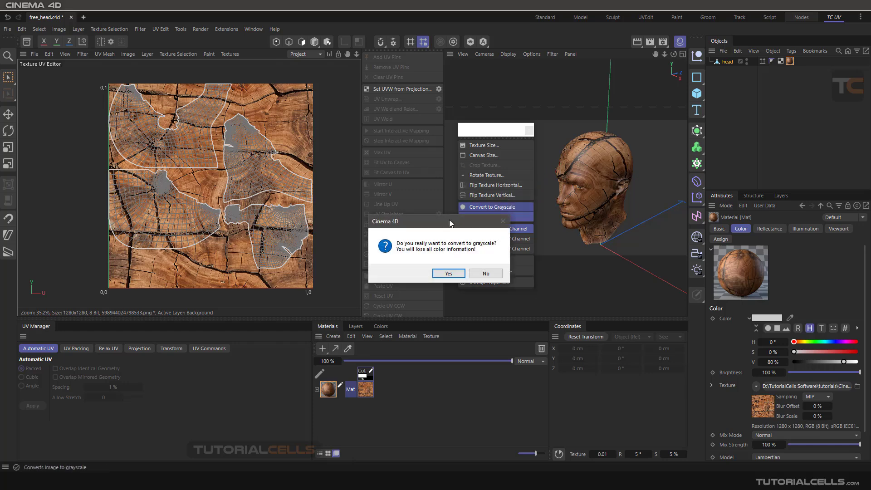
left_click(448, 273)
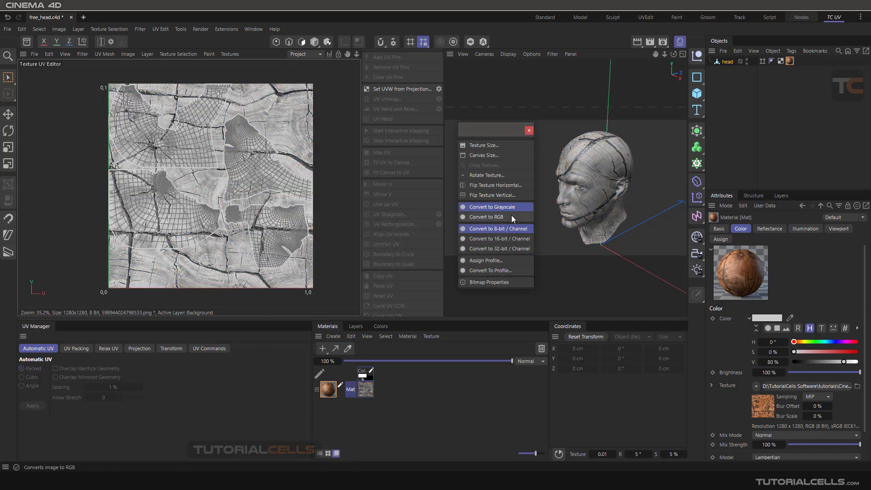
left_click(498, 216)
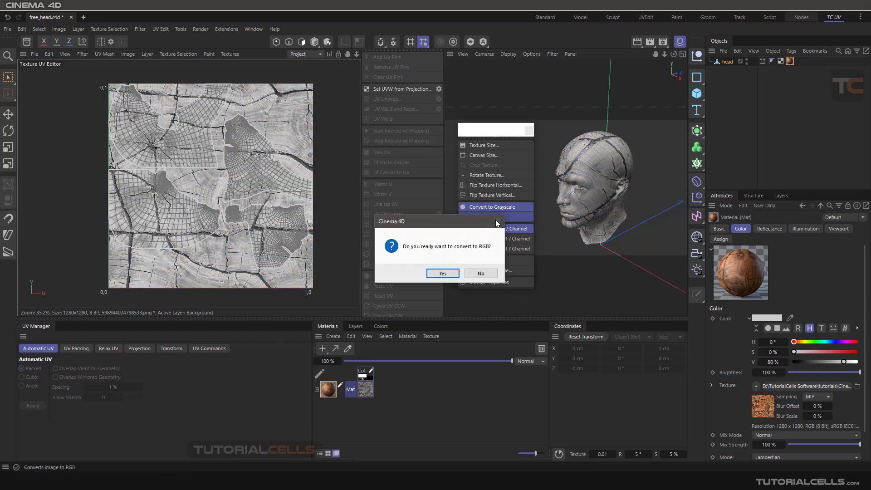
left_click(447, 273)
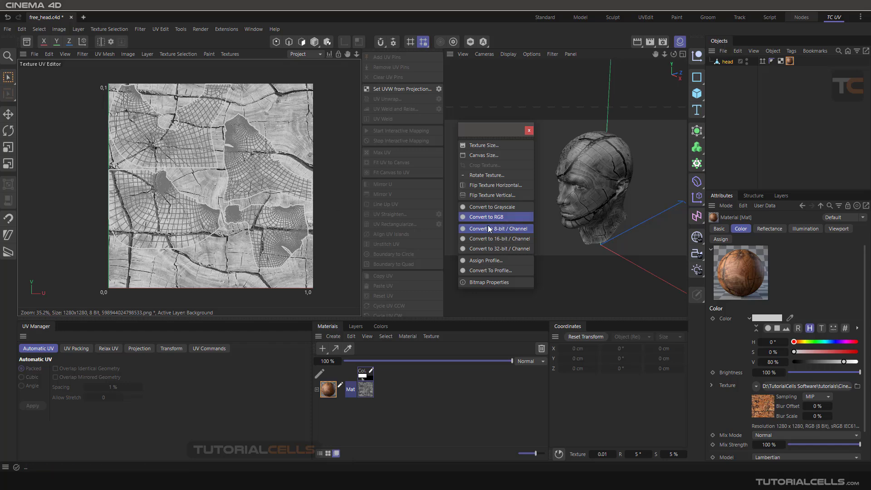
key("ctrl+z")
key("ctrl+z")
key("ctrl+z")
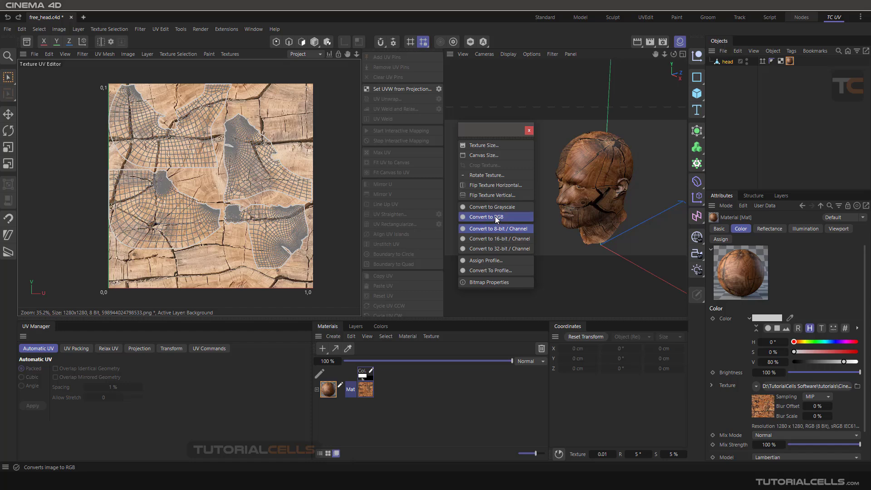
Convert the wood texture to 16 bits per channel, and raise it to 32 bits per channel.
left_click(486, 240)
left_click(467, 274)
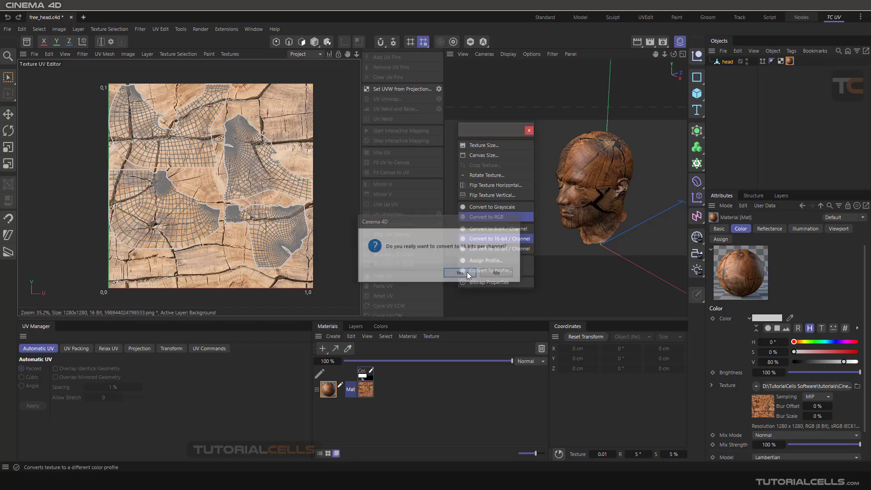
left_click(495, 248)
left_click(465, 274)
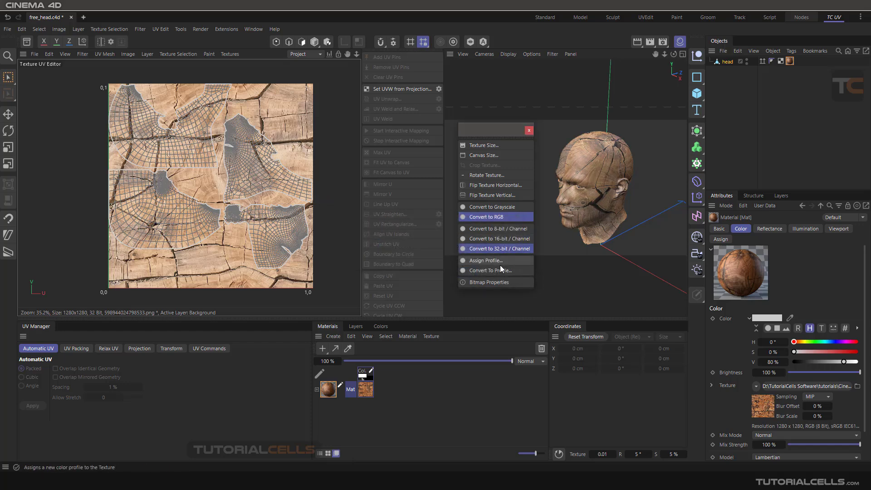
Show the wood texture's bitmap properties, and close the floating palette of Image commands.
left_click(517, 282)
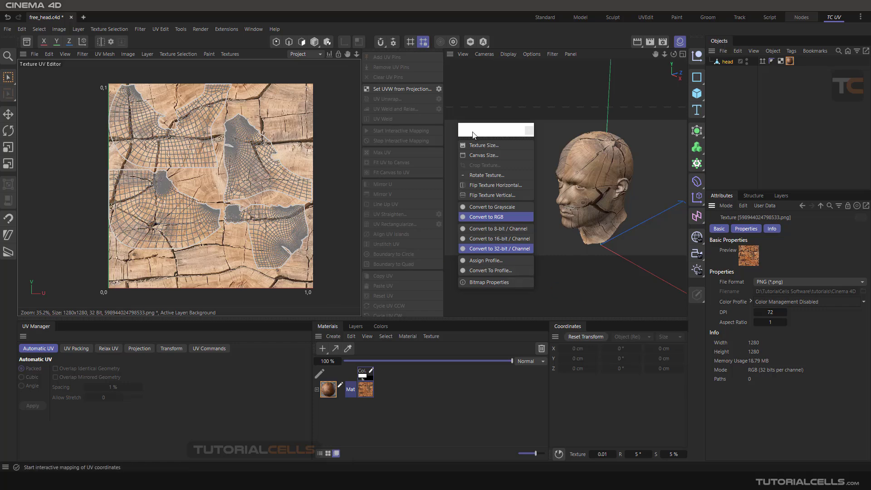
left_click_drag(472, 135, 466, 130)
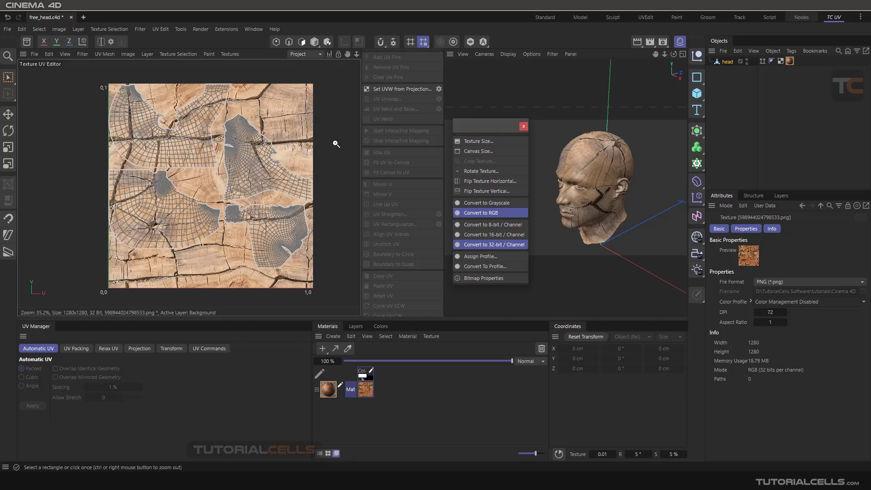
left_click(524, 126)
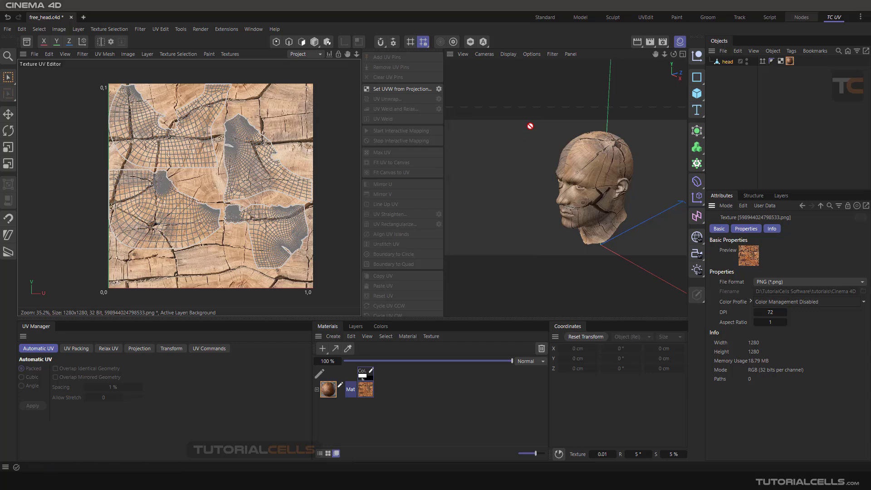